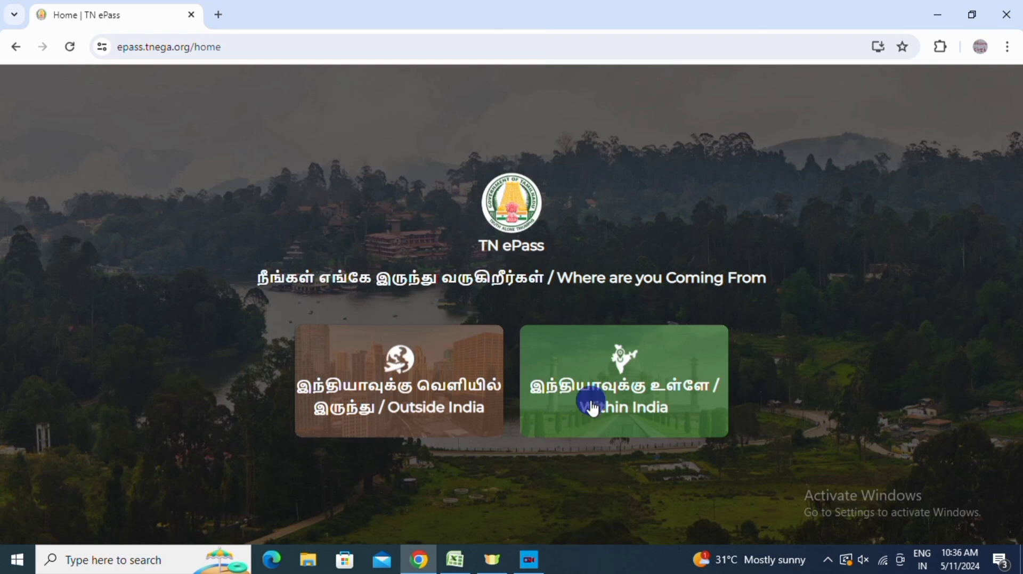
Choose Within India as the place of origin and request a login OTP by entering the mobile number and captcha.
{"action": "left_click", "coordinate": [625, 408]}
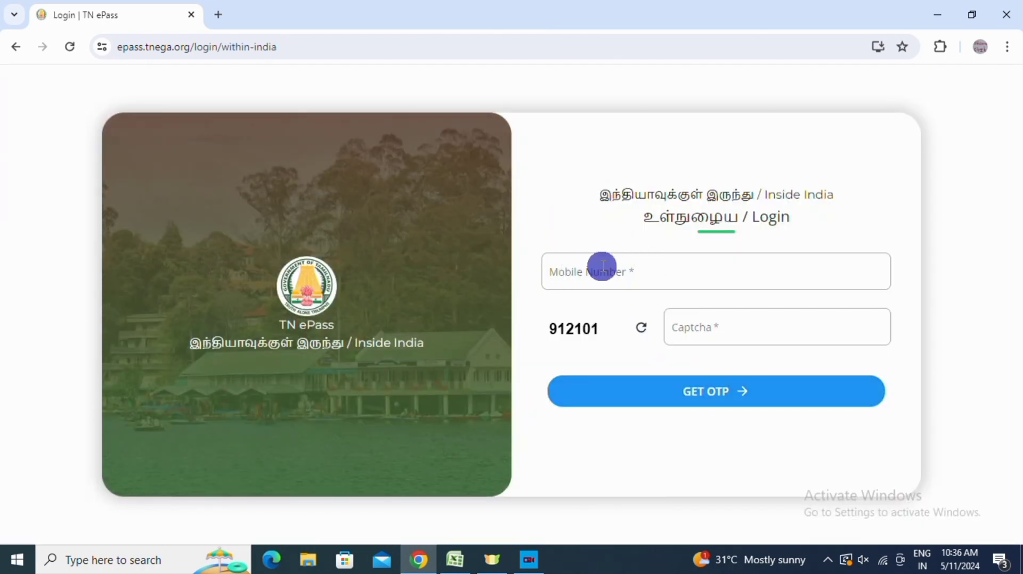
{"action": "left_click", "coordinate": [568, 270]}
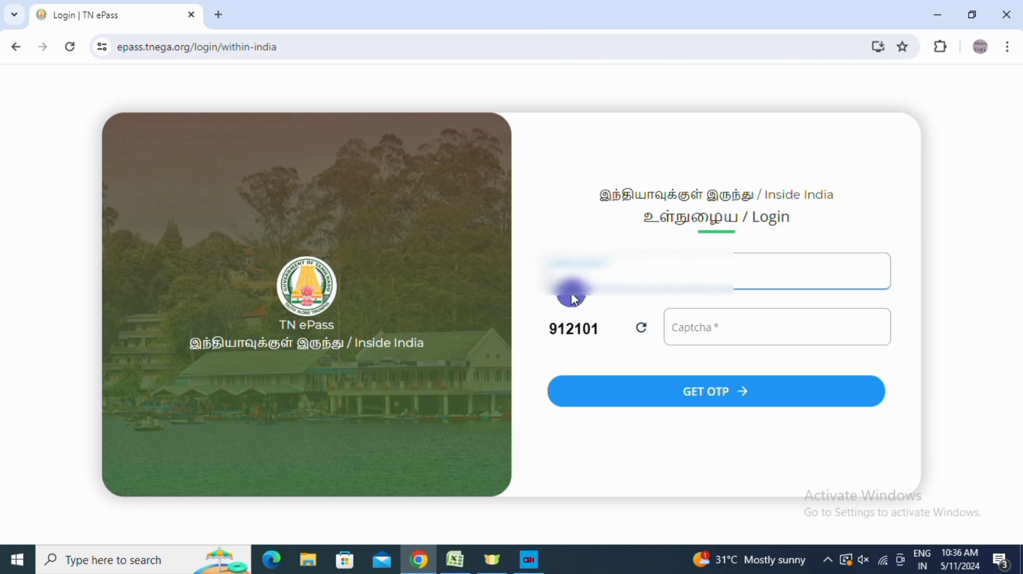
{"action": "type", "text": "***"}
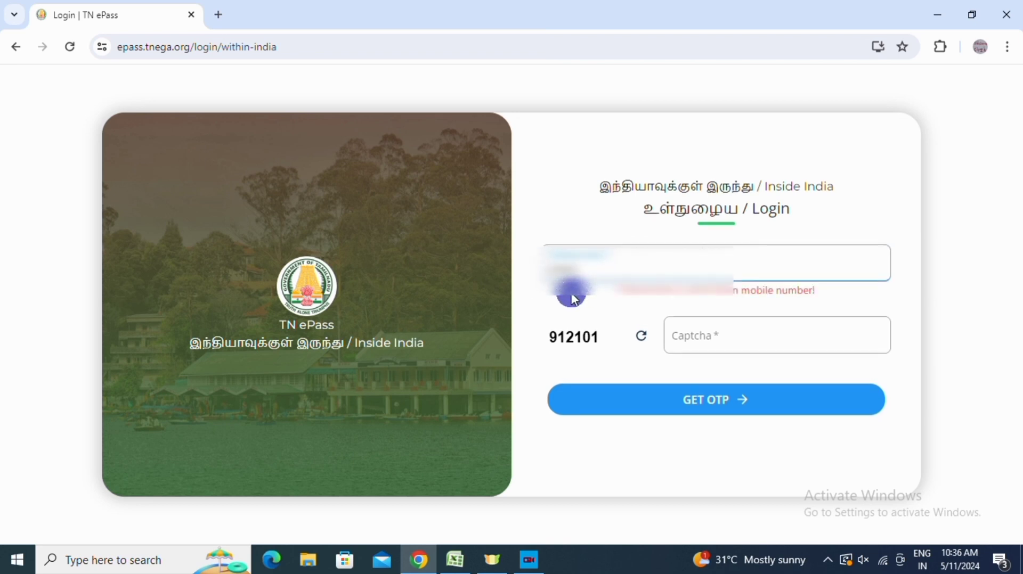
{"action": "type", "text": "*"}
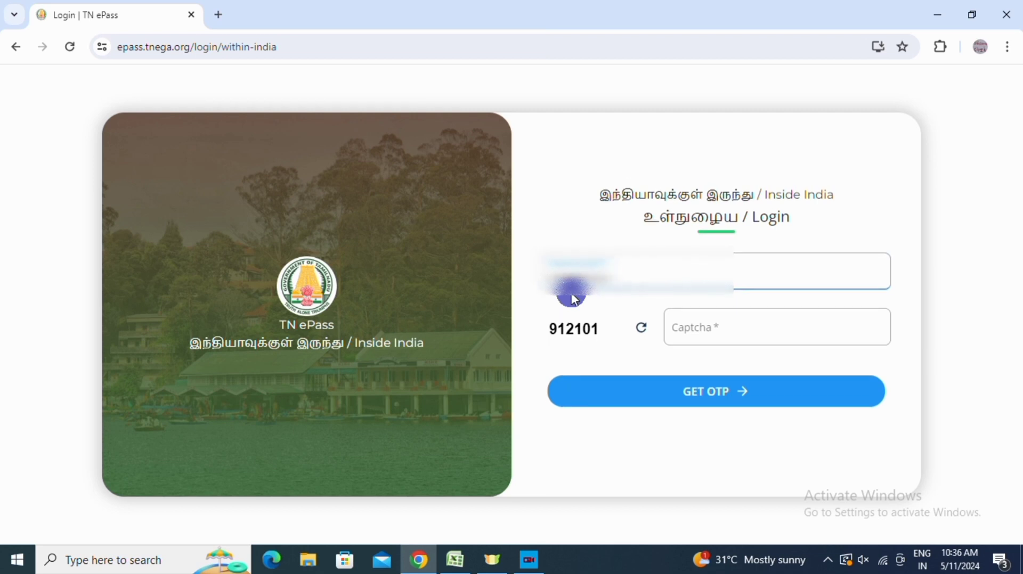
{"action": "left_click", "coordinate": [709, 337]}
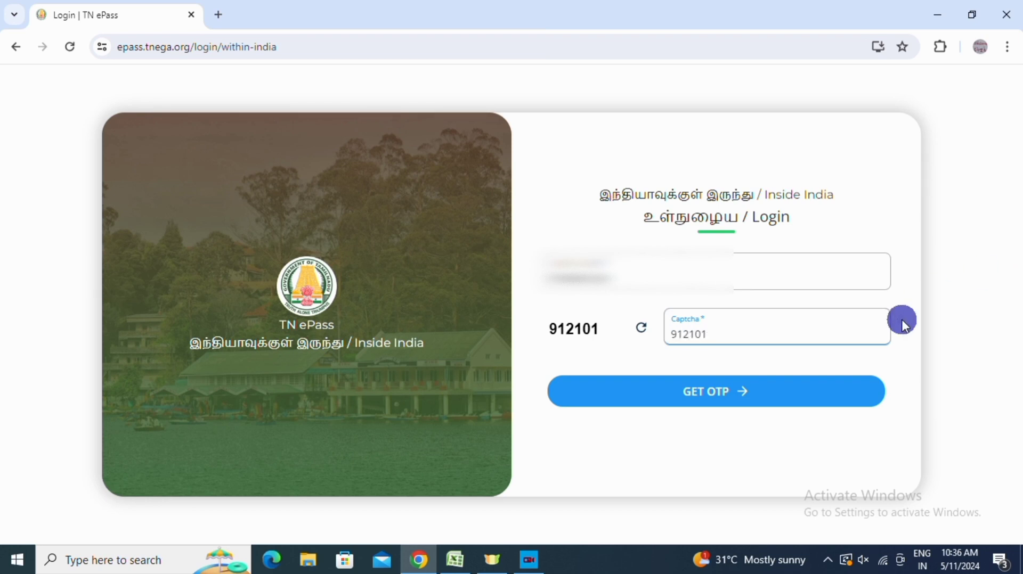
{"action": "left_click", "coordinate": [759, 396]}
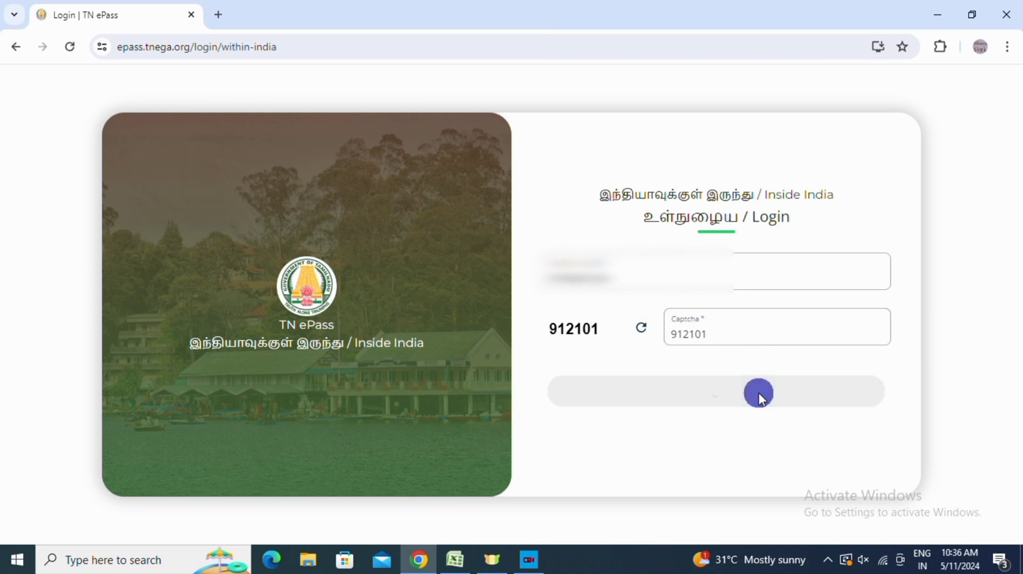
Log in with the received OTP and choose Kodaikanal as the destination to start the ePass application.
{"action": "left_click", "coordinate": [575, 378]}
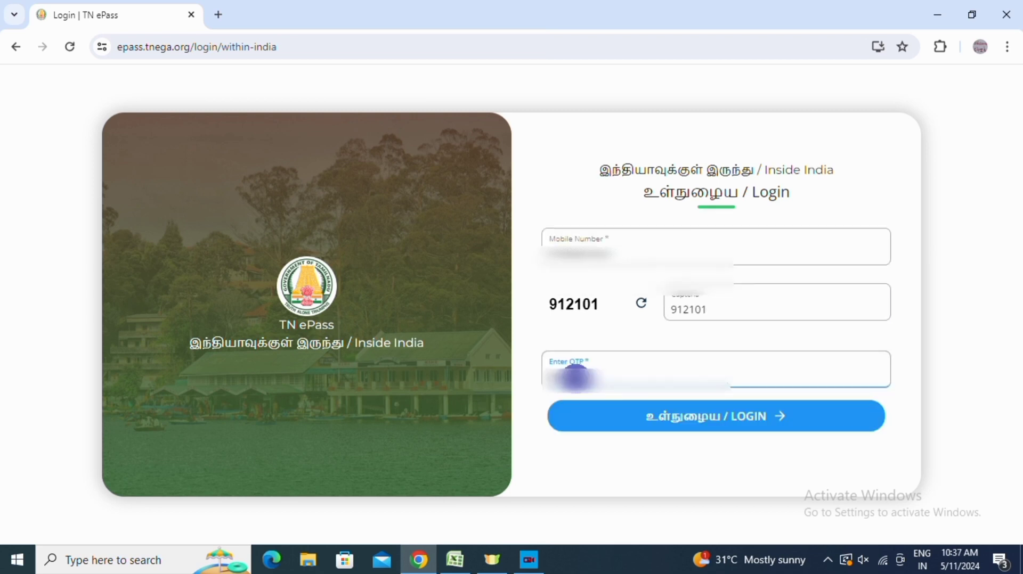
{"action": "left_click", "coordinate": [676, 422]}
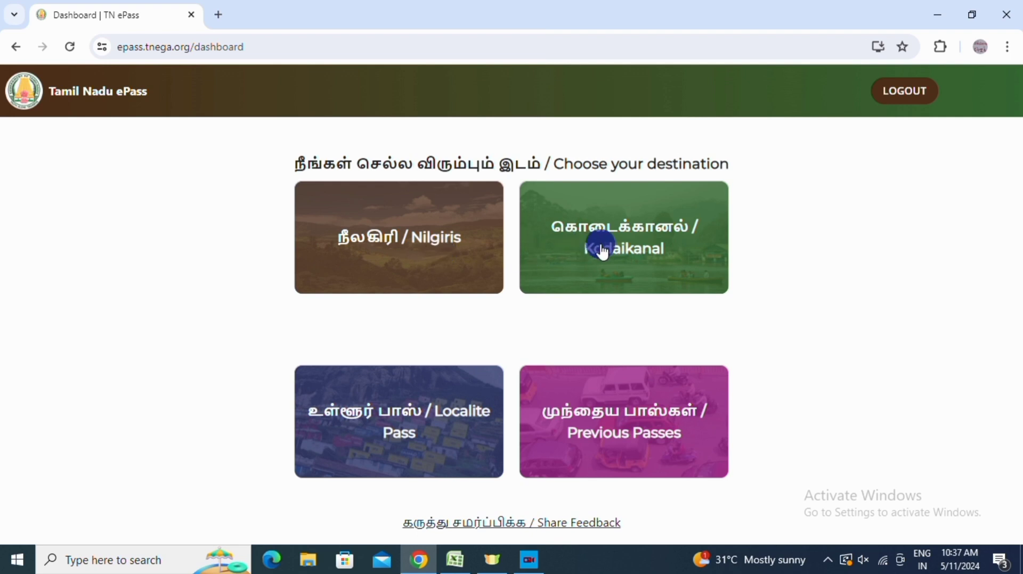
{"action": "left_click", "coordinate": [641, 258]}
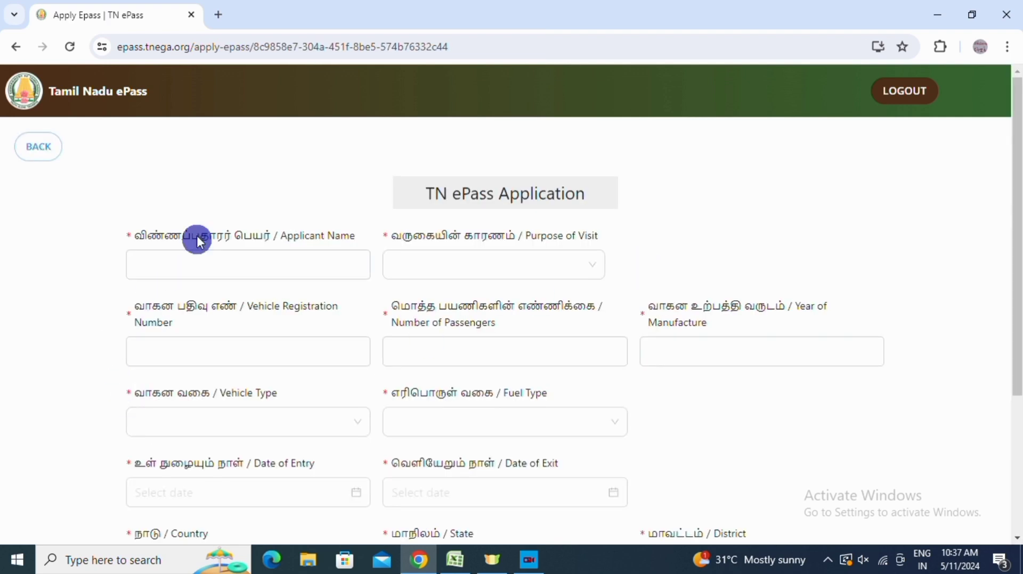
Enter the applicant's name and set the purpose of visit to Tourist.
{"action": "left_click_drag", "start_coordinate": [151, 235], "coordinate": [349, 241]}
{"action": "left_click", "coordinate": [173, 266]}
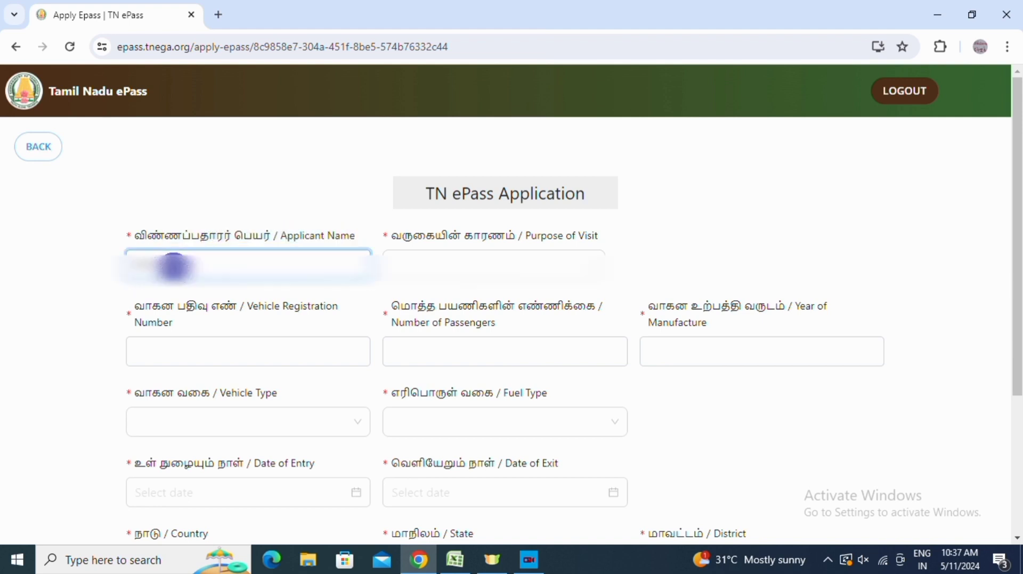
{"action": "key", "text": "Tab"}
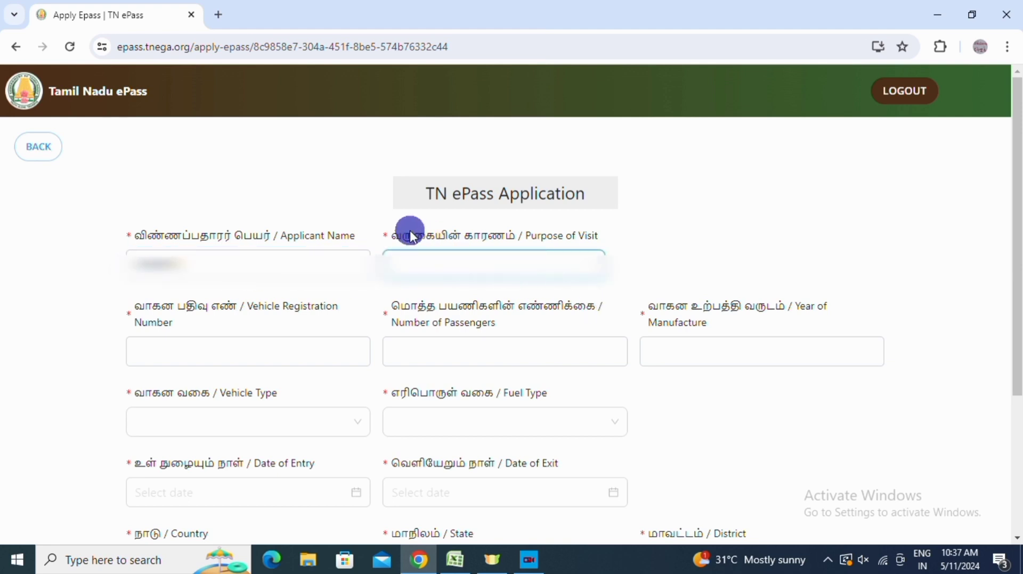
{"action": "left_click_drag", "start_coordinate": [411, 235], "coordinate": [560, 237]}
{"action": "left_click", "coordinate": [586, 261]}
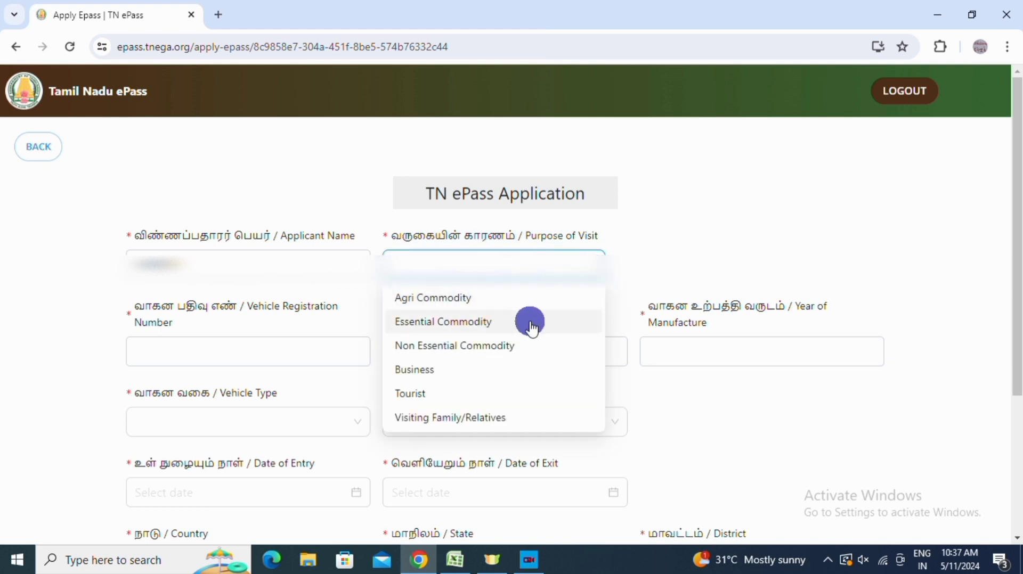
{"action": "left_click", "coordinate": [450, 394]}
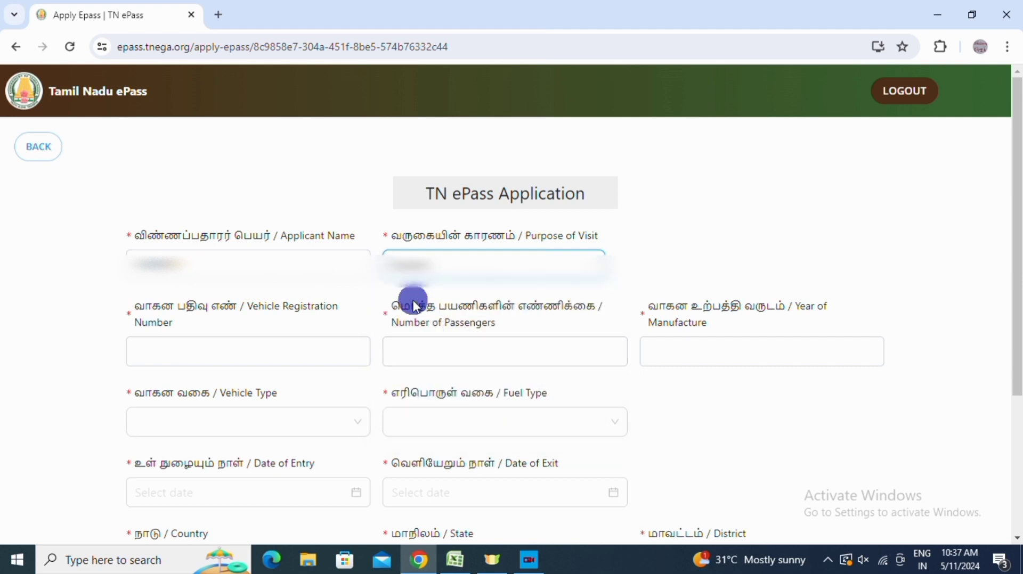
Enter the vehicle's registration number in the application.
{"action": "left_click", "coordinate": [151, 363]}
{"action": "left_click_drag", "start_coordinate": [162, 313], "coordinate": [232, 320]}
{"action": "left_click", "coordinate": [193, 354]}
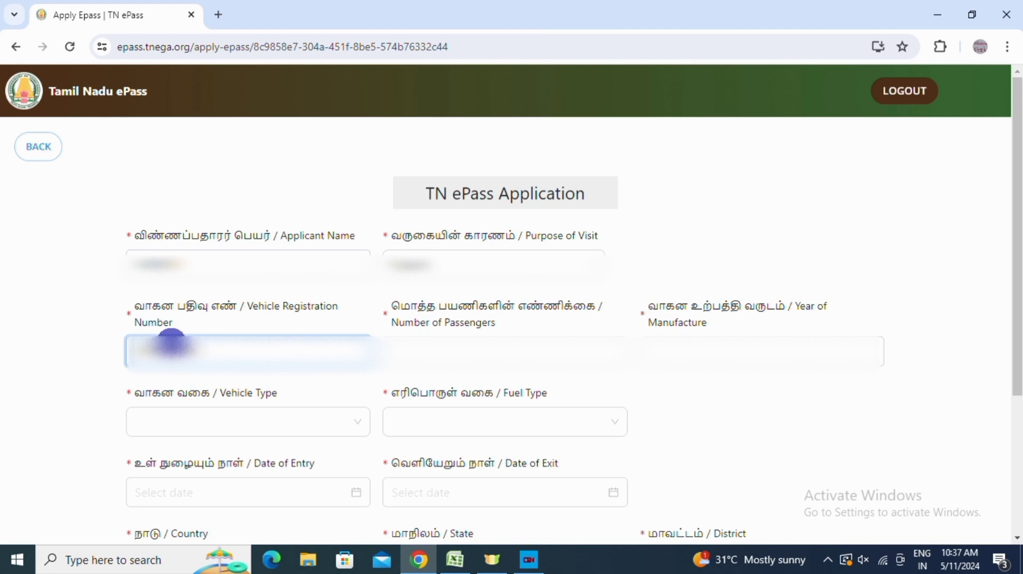
{"action": "left_click", "coordinate": [818, 476]}
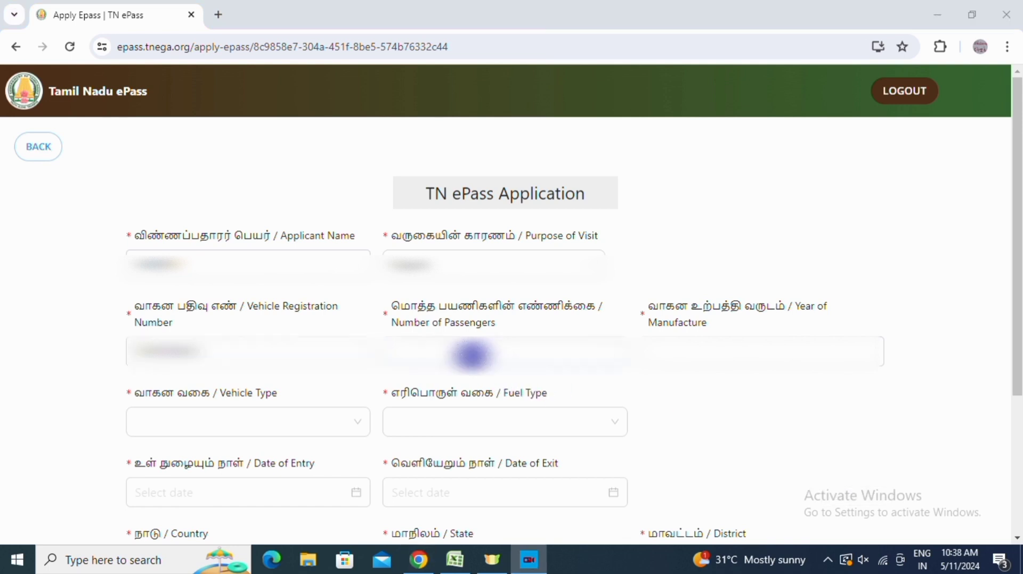
Fill in the number of passengers and the vehicle's year of manufacture.
{"action": "left_click_drag", "start_coordinate": [383, 313], "coordinate": [587, 318]}
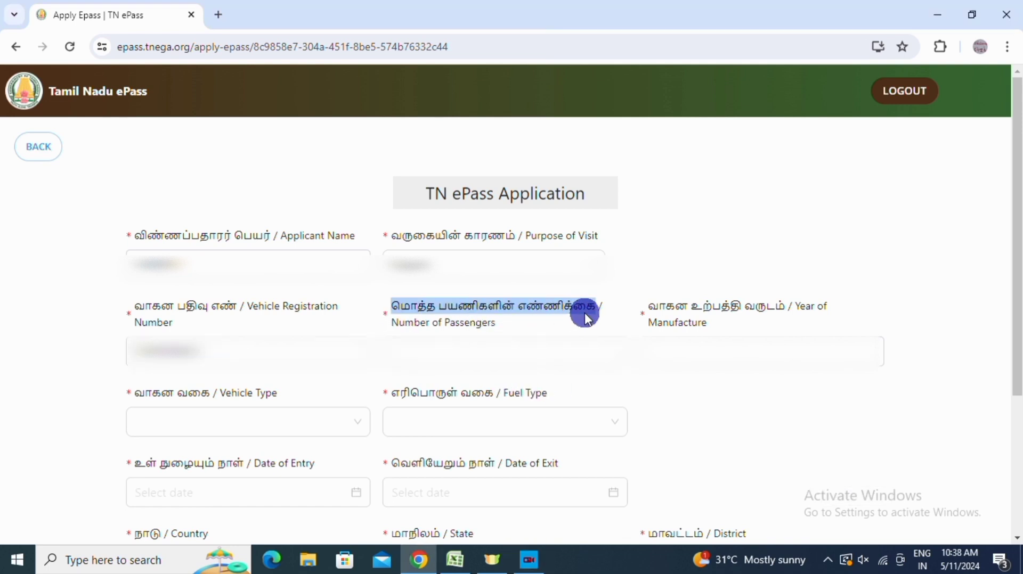
{"action": "left_click", "coordinate": [431, 349]}
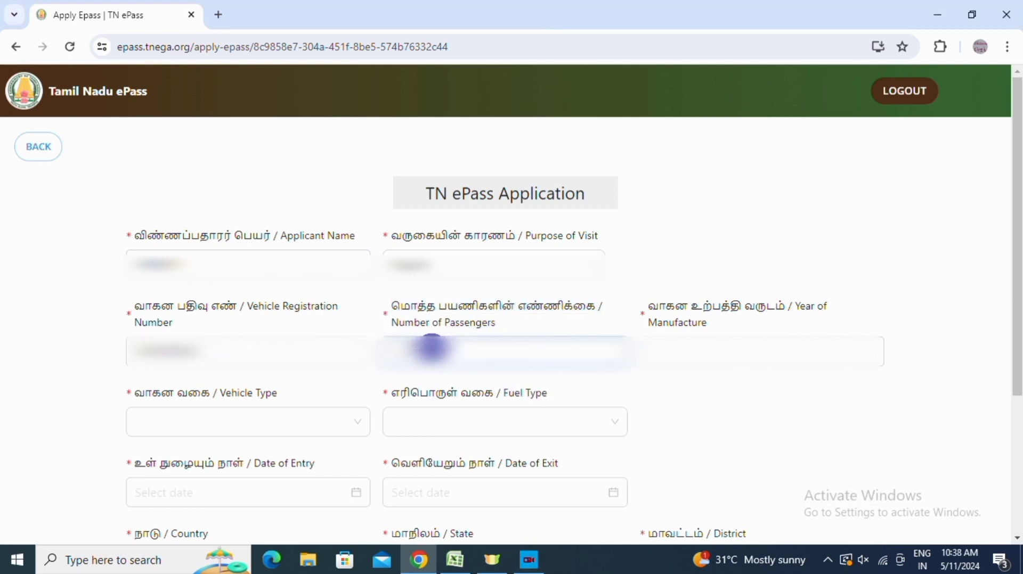
{"action": "left_click_drag", "start_coordinate": [675, 309], "coordinate": [813, 312]}
{"action": "left_click", "coordinate": [664, 352]}
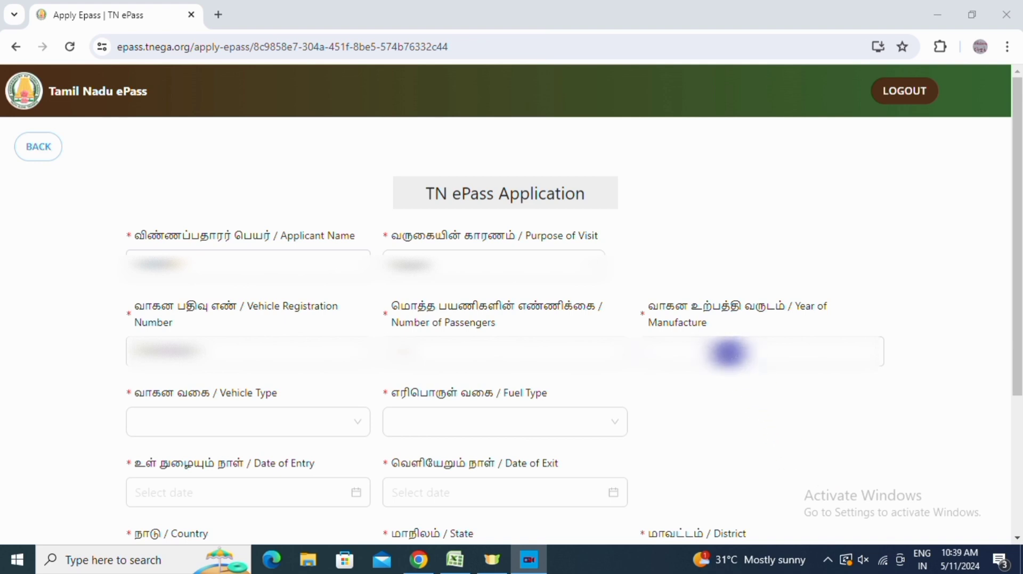
{"action": "left_click", "coordinate": [720, 349]}
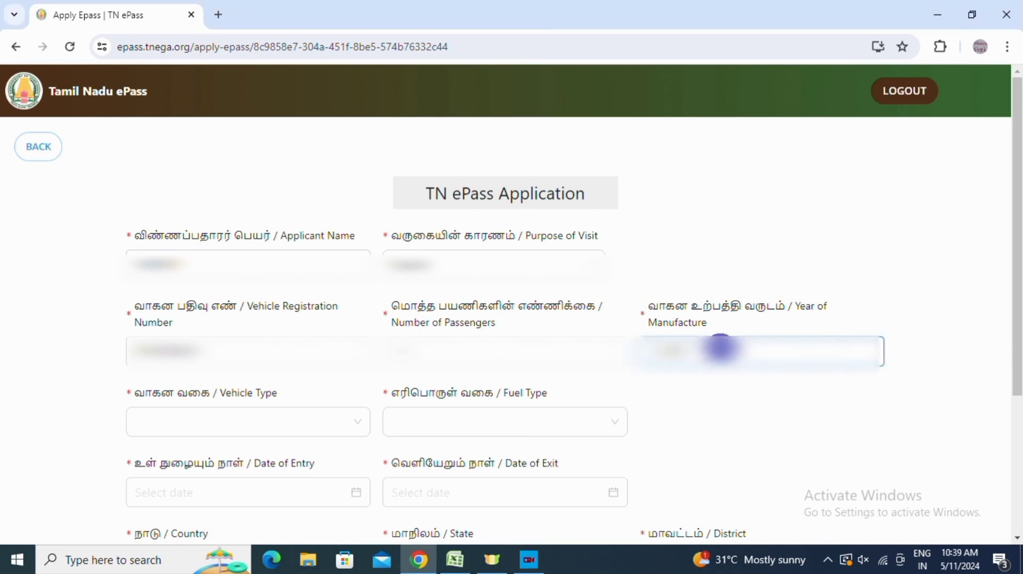
Set the vehicle type to Two Wheelers and the fuel type to Petrol.
{"action": "left_click", "coordinate": [205, 421]}
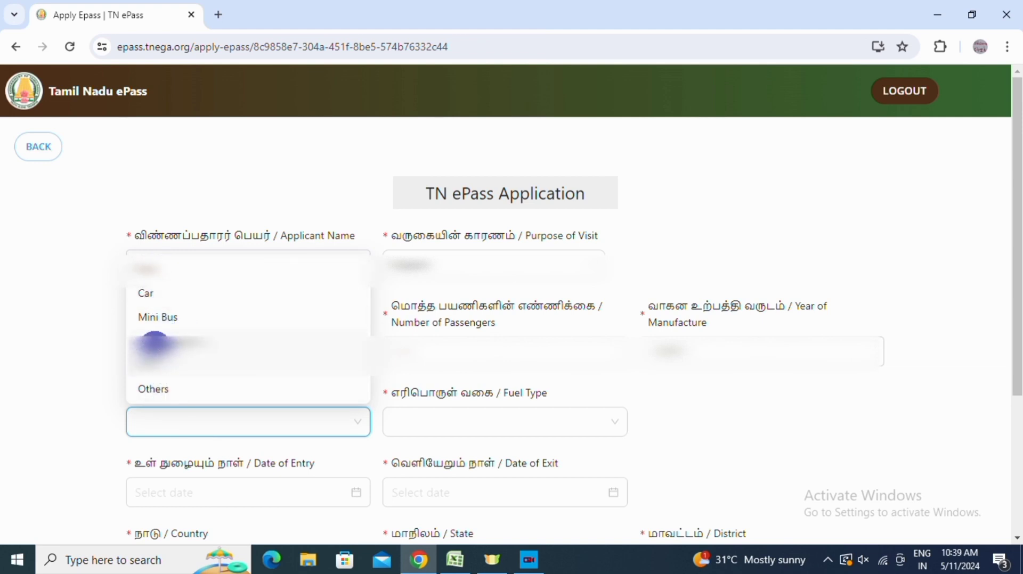
{"action": "left_click", "coordinate": [216, 339]}
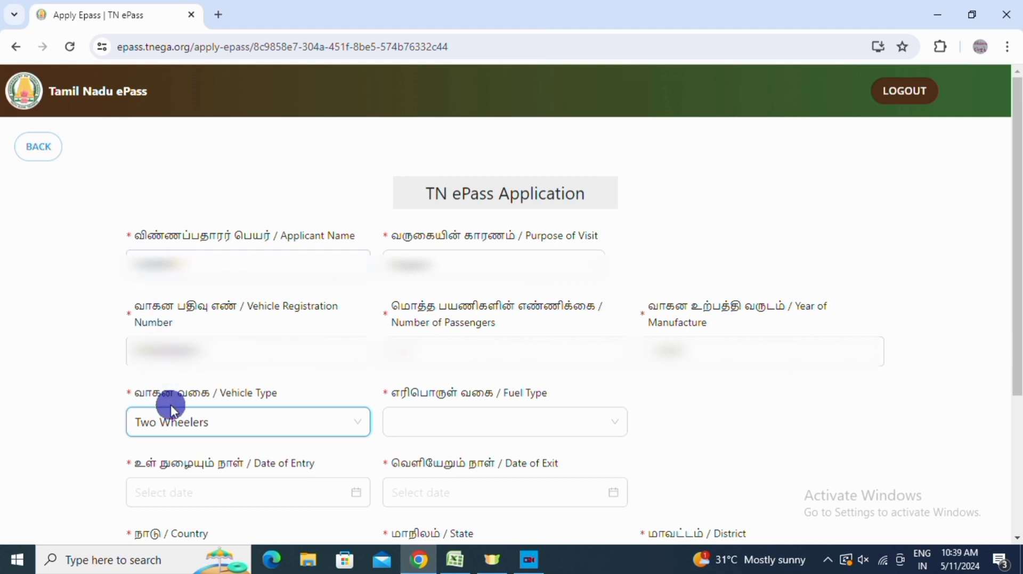
{"action": "left_click_drag", "start_coordinate": [392, 393], "coordinate": [565, 397]}
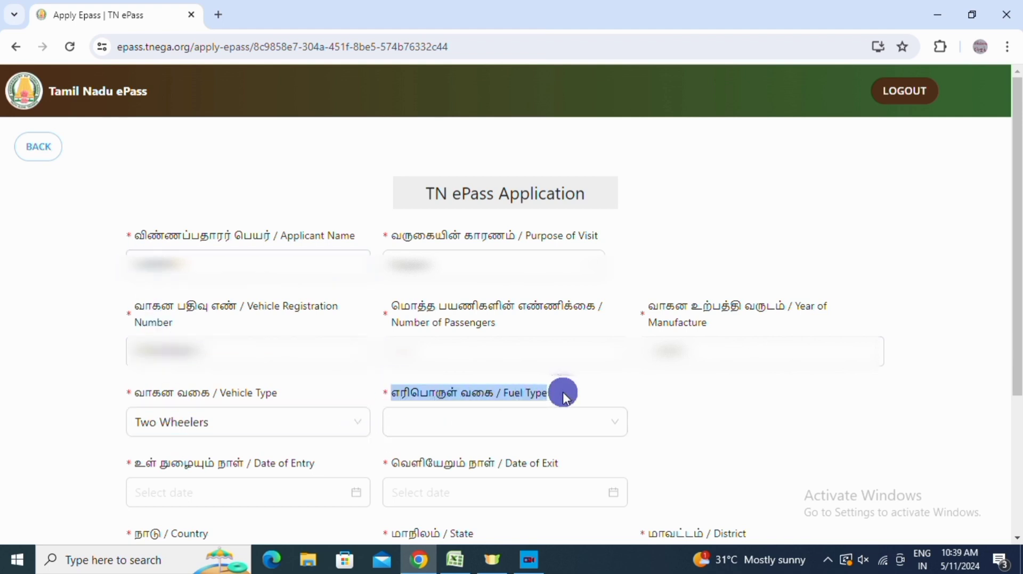
{"action": "left_click", "coordinate": [553, 419]}
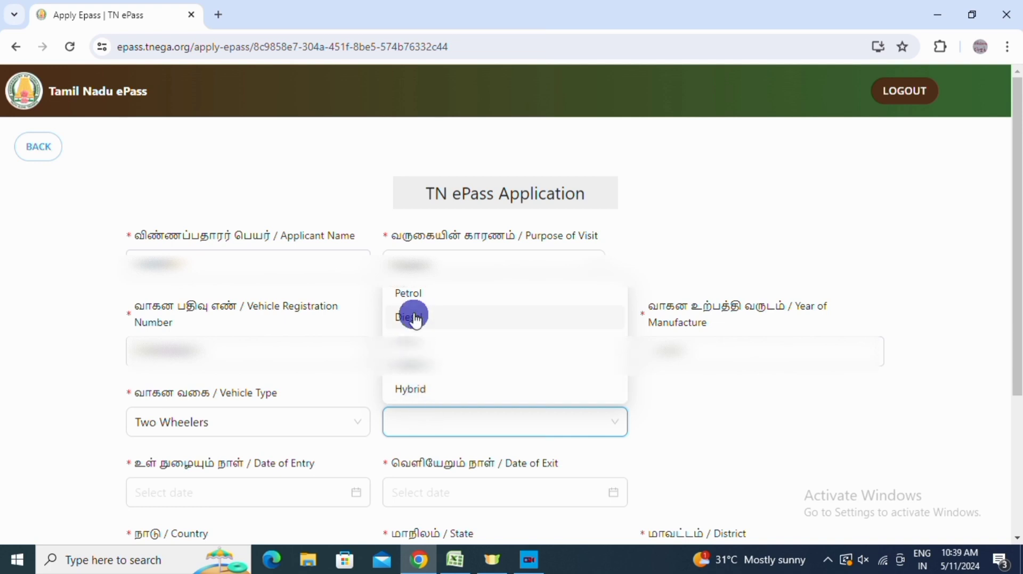
{"action": "left_click", "coordinate": [425, 298]}
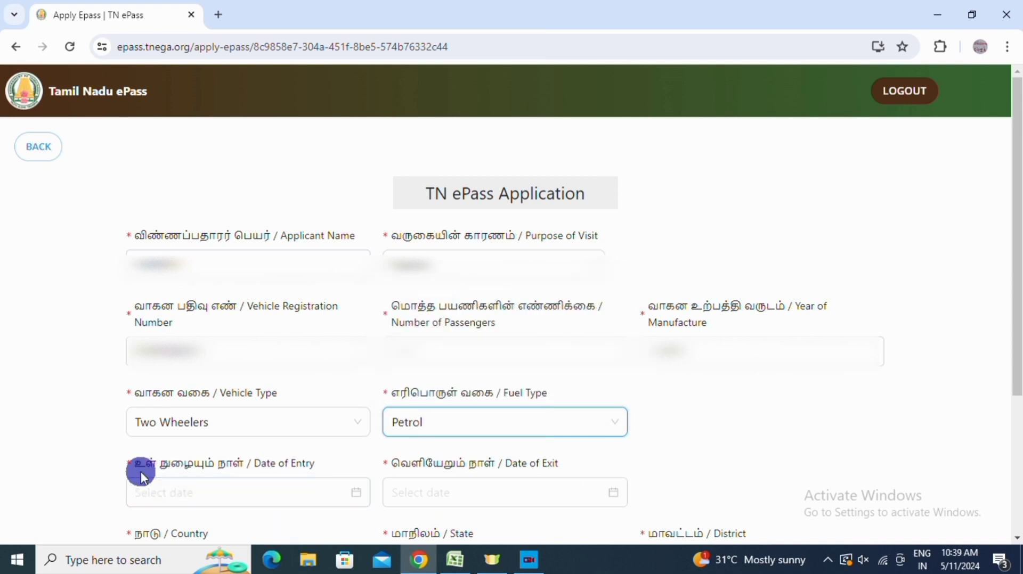
Set both the date of entry and the date of exit to 2024-05-12.
{"action": "left_click_drag", "start_coordinate": [145, 466], "coordinate": [295, 469]}
{"action": "scroll", "coordinate": [295, 468], "scroll_direction": "down", "scroll_amount": 3}
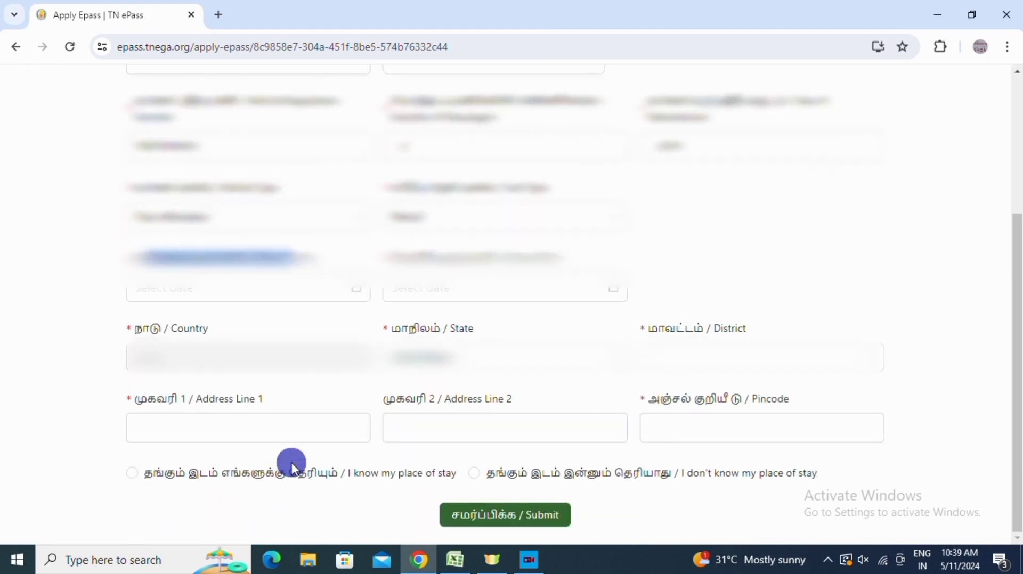
{"action": "left_click", "coordinate": [356, 291]}
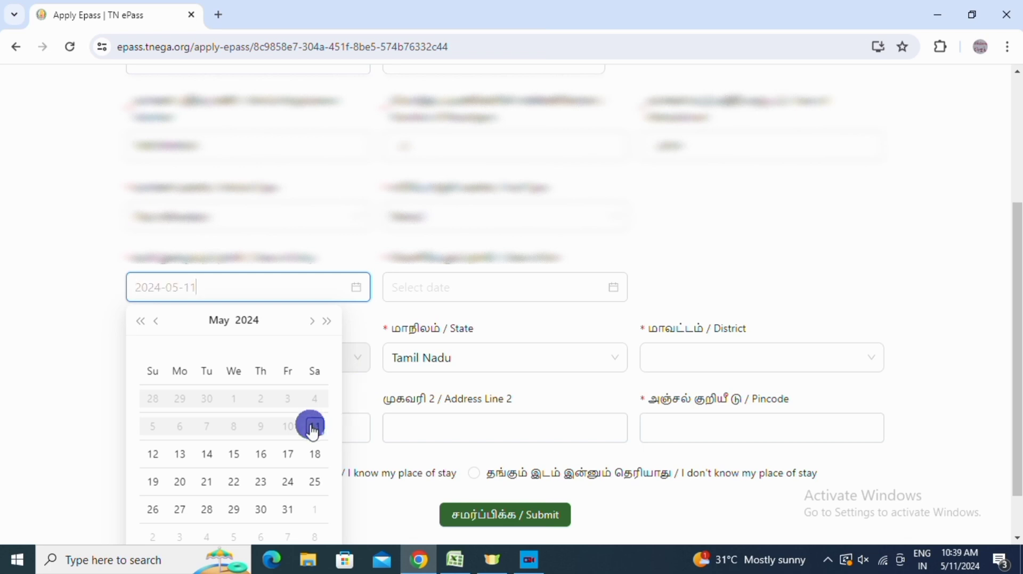
{"action": "left_click", "coordinate": [153, 454]}
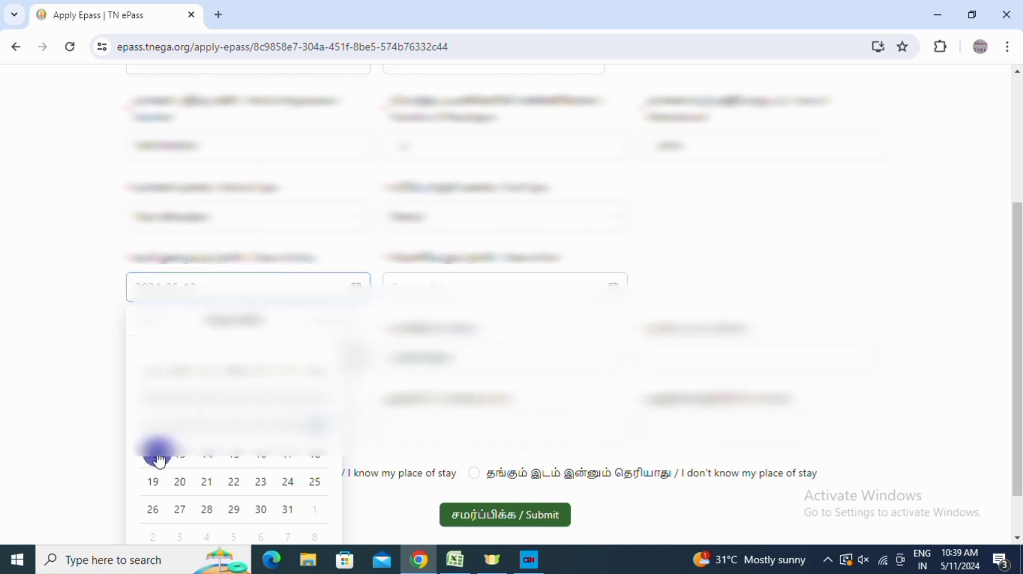
{"action": "left_click", "coordinate": [497, 279]}
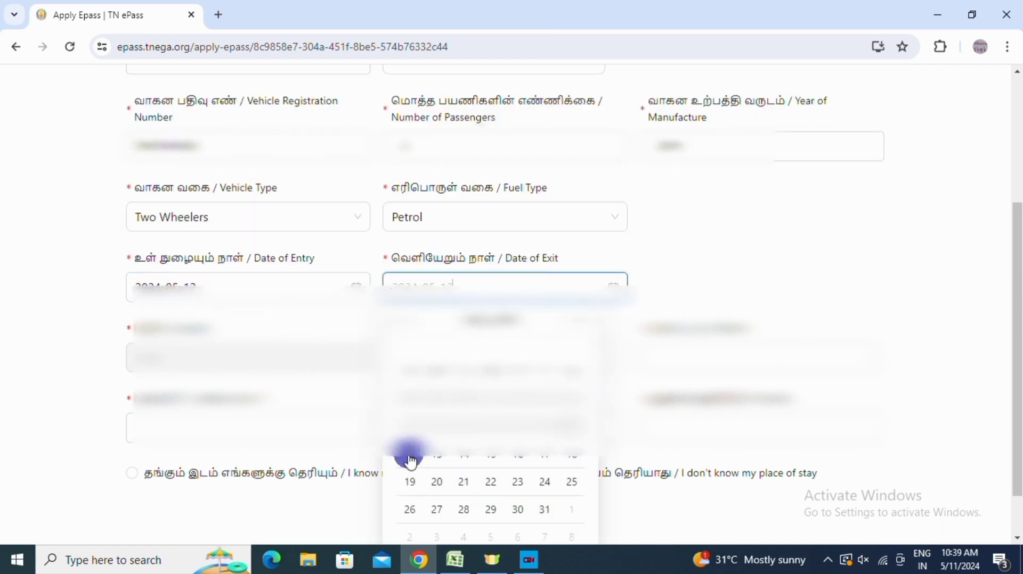
{"action": "left_click", "coordinate": [438, 456]}
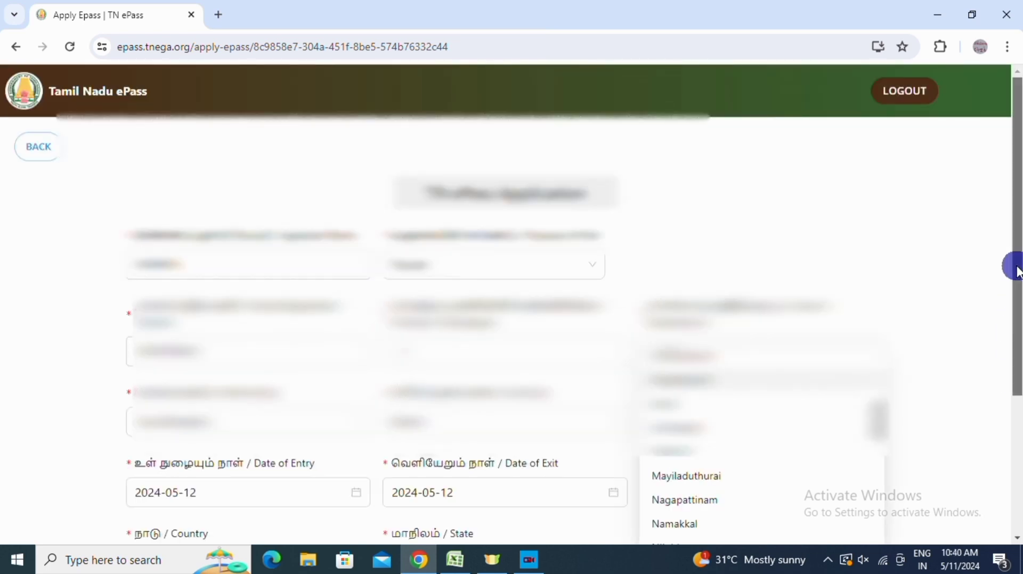
Select the applicant's home district in the address details.
{"action": "left_click_drag", "start_coordinate": [1016, 265], "coordinate": [965, 340]}
{"action": "left_click", "coordinate": [703, 448]}
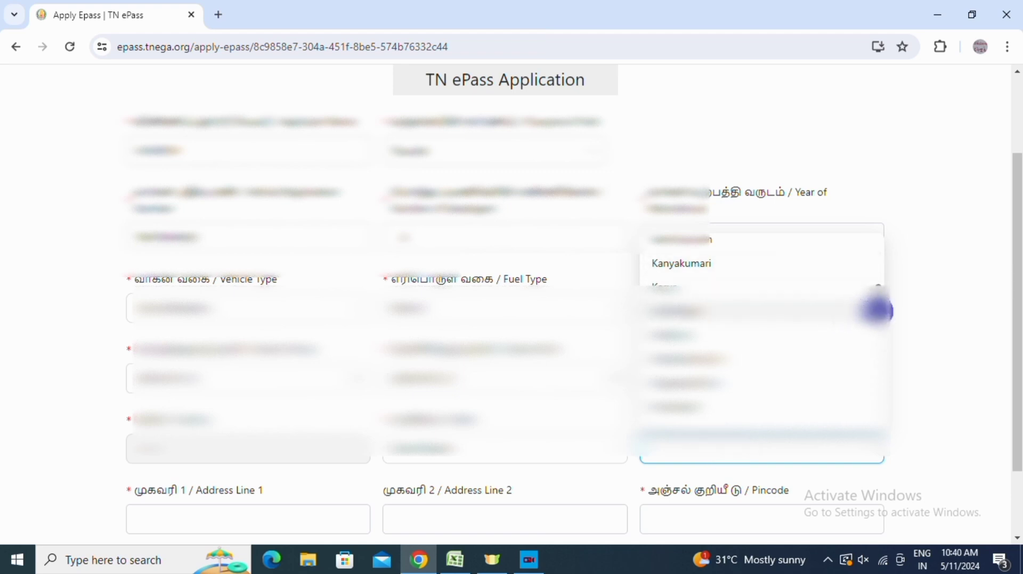
{"action": "left_click_drag", "start_coordinate": [877, 311], "coordinate": [873, 274]}
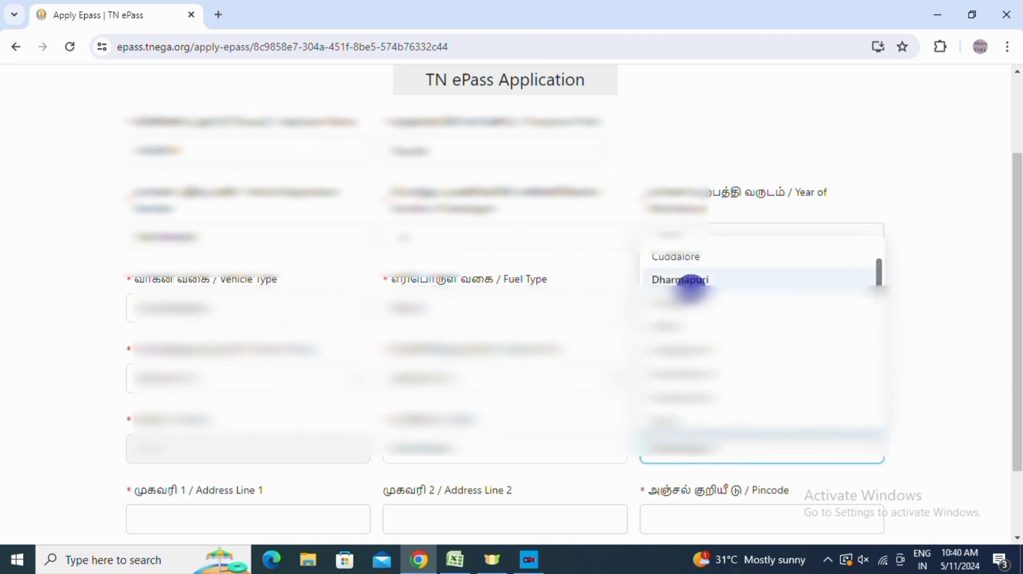
{"action": "left_click", "coordinate": [689, 283]}
{"action": "scroll", "coordinate": [756, 394], "scroll_direction": "down", "scroll_amount": 2}
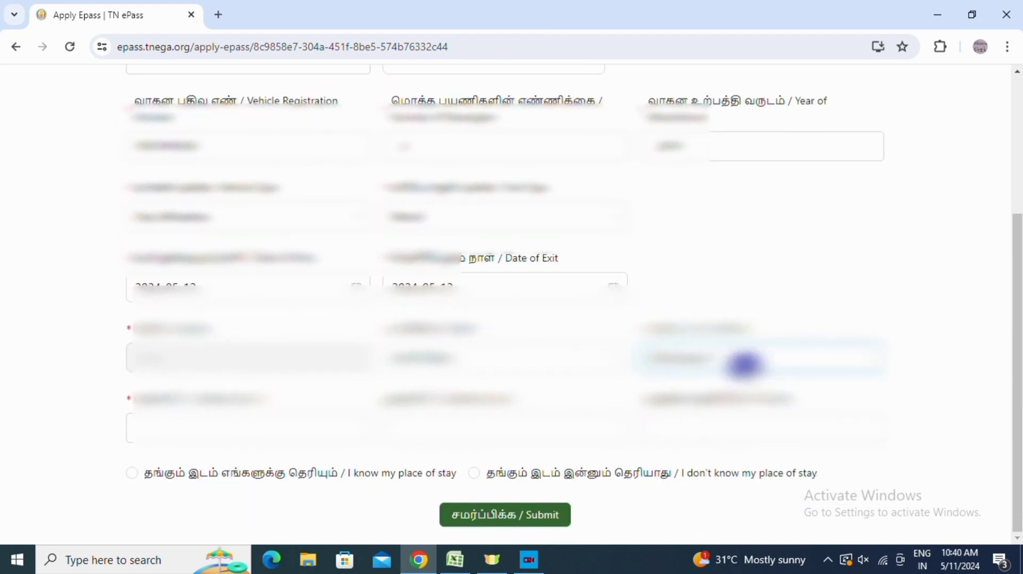
{"action": "left_click", "coordinate": [744, 366]}
{"action": "left_click", "coordinate": [689, 212]}
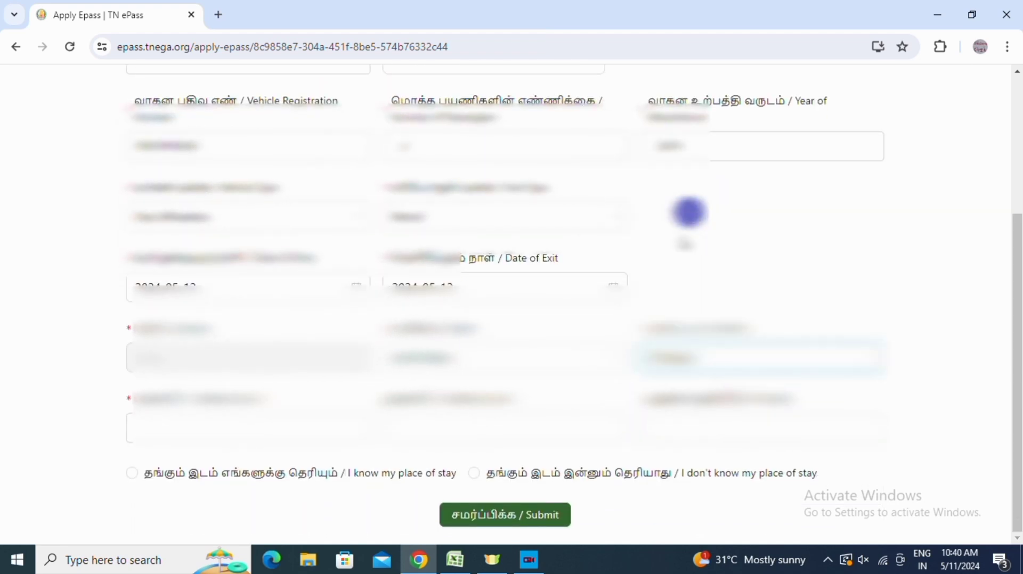
Fill in the two address lines and the postal code of the applicant's home address.
{"action": "left_click", "coordinate": [134, 414]}
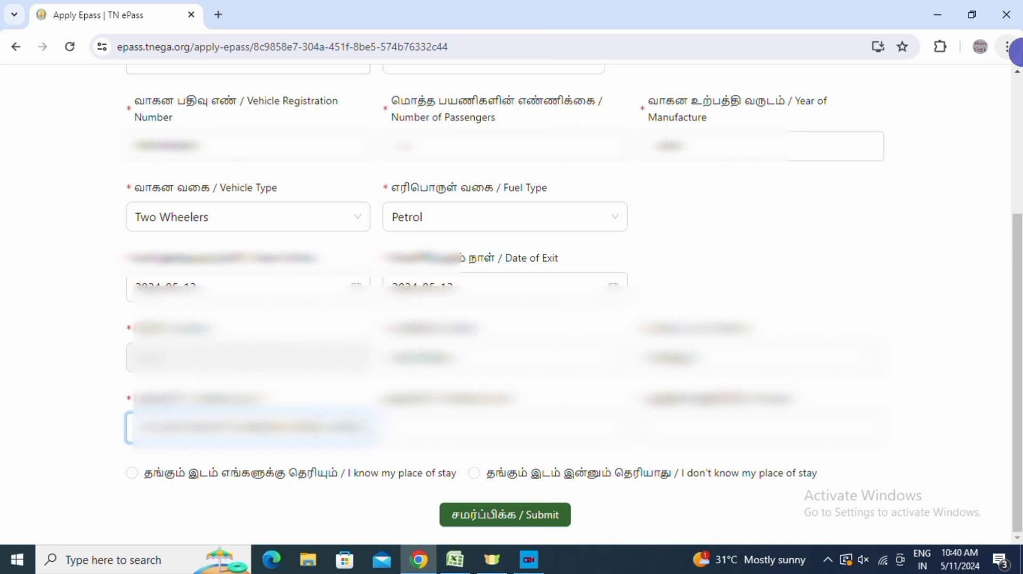
{"action": "left_click", "coordinate": [505, 427]}
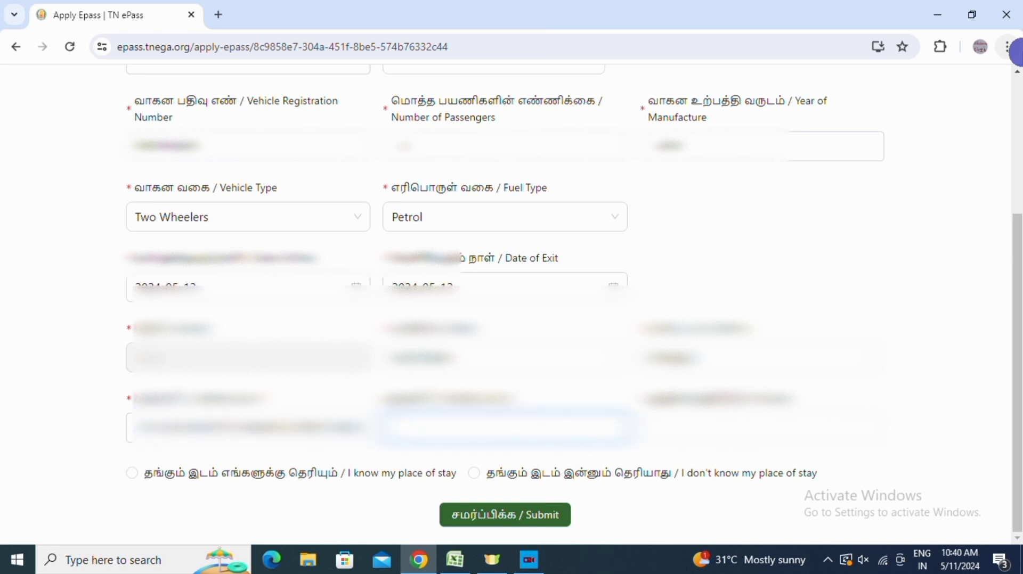
{"action": "left_click", "coordinate": [757, 428]}
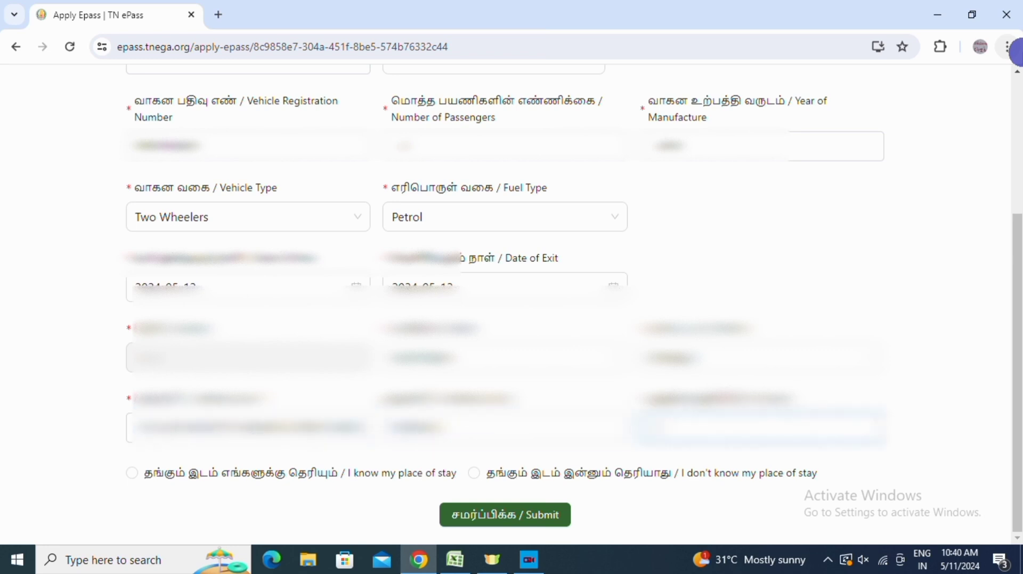
{"action": "type", "text": "60"}
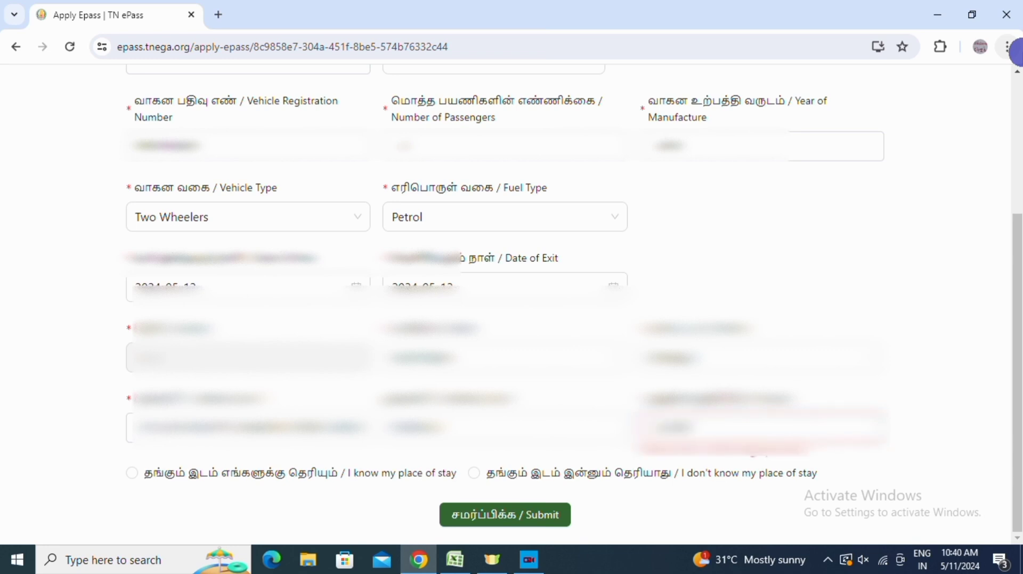
{"action": "type", "text": "0"}
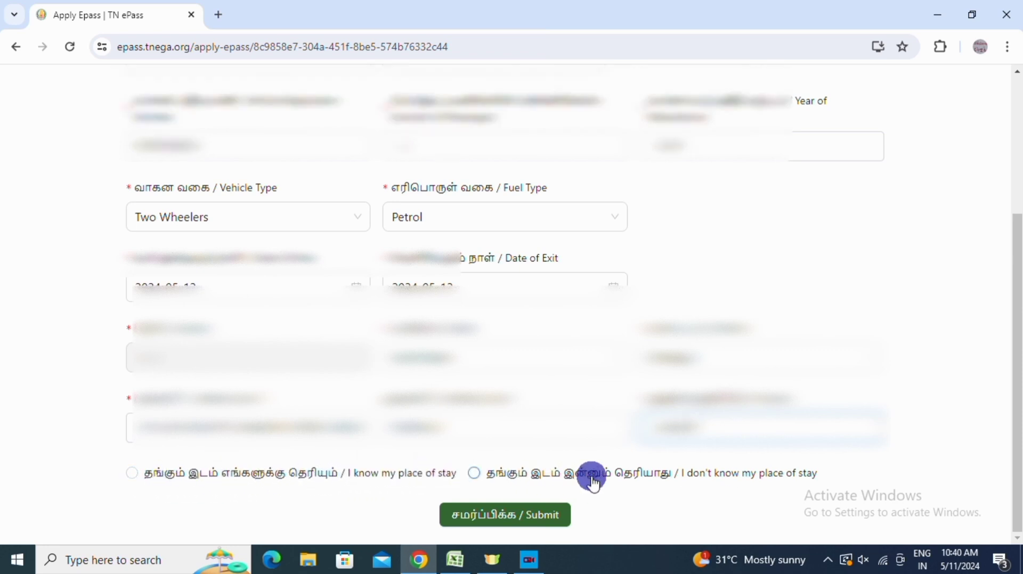
Choose "I don't know my place of stay", submit the application and confirm agreement to the listed conditions.
{"action": "left_click", "coordinate": [706, 473]}
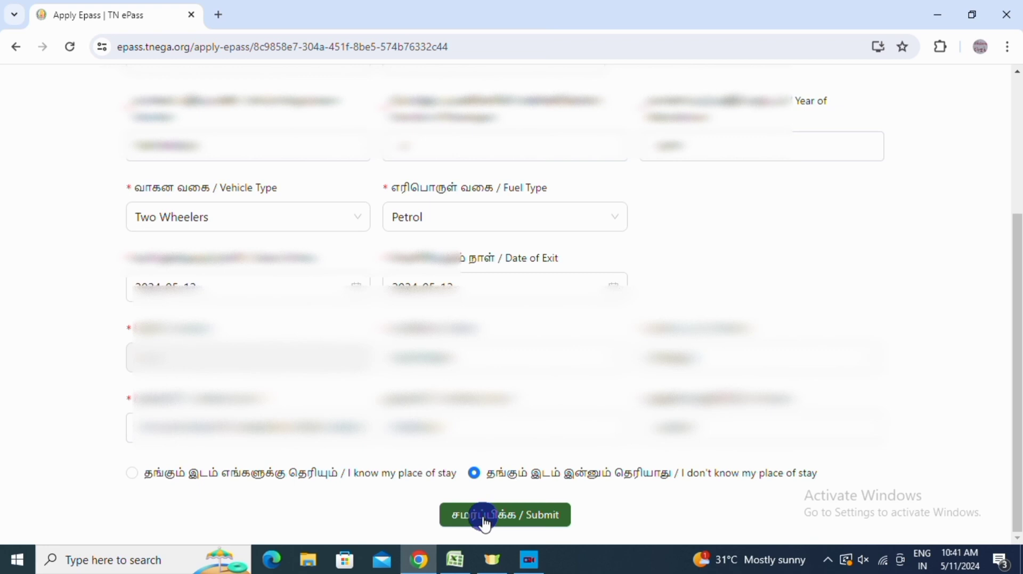
{"action": "left_click", "coordinate": [483, 519]}
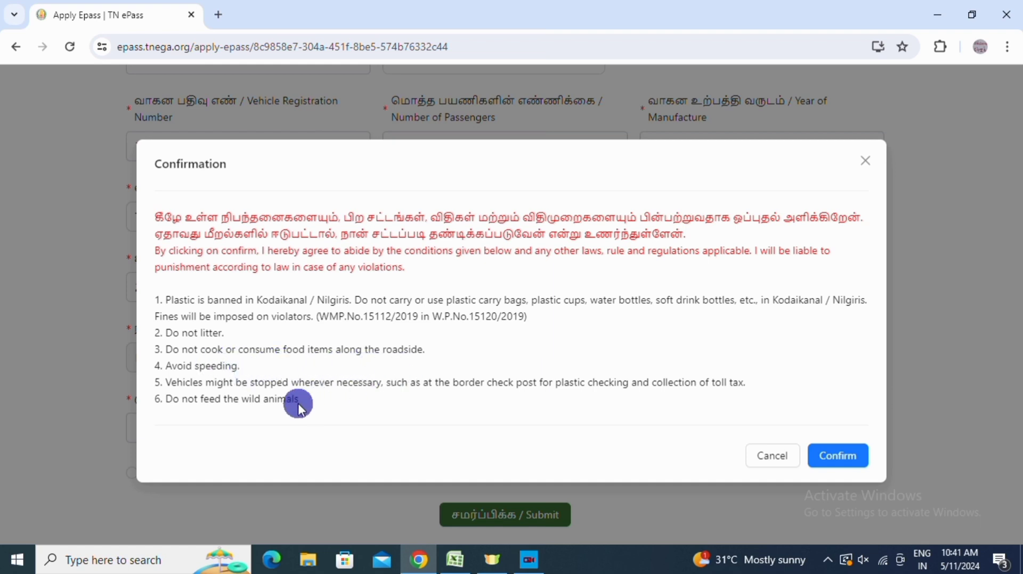
{"action": "left_click", "coordinate": [853, 458]}
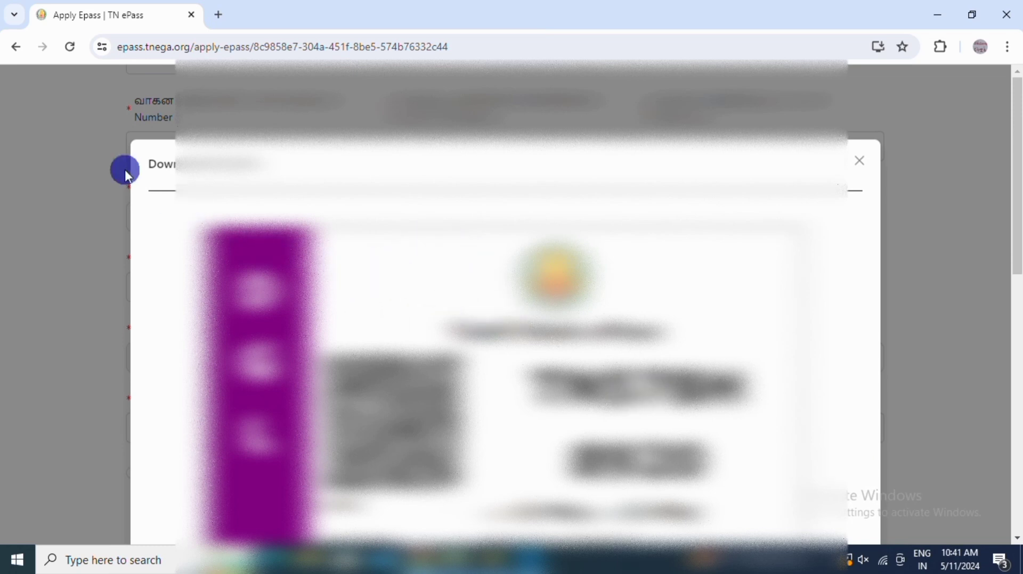
Review the issued ePass through to its end and download it as a PDF.
{"action": "scroll", "coordinate": [578, 277], "scroll_direction": "down", "scroll_amount": 8}
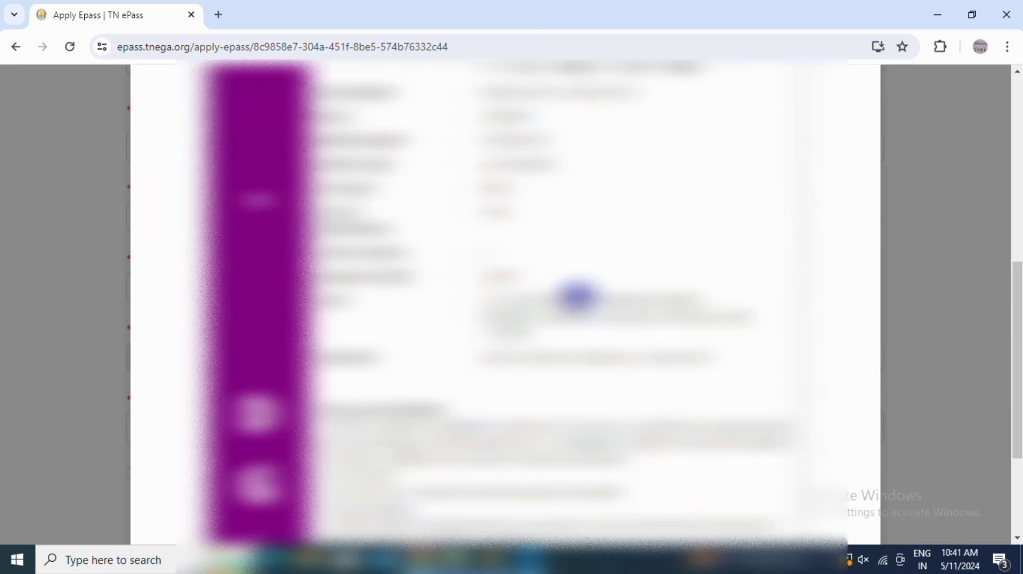
{"action": "scroll", "coordinate": [582, 296], "scroll_direction": "up", "scroll_amount": 4}
{"action": "scroll", "coordinate": [645, 386], "scroll_direction": "down", "scroll_amount": 4}
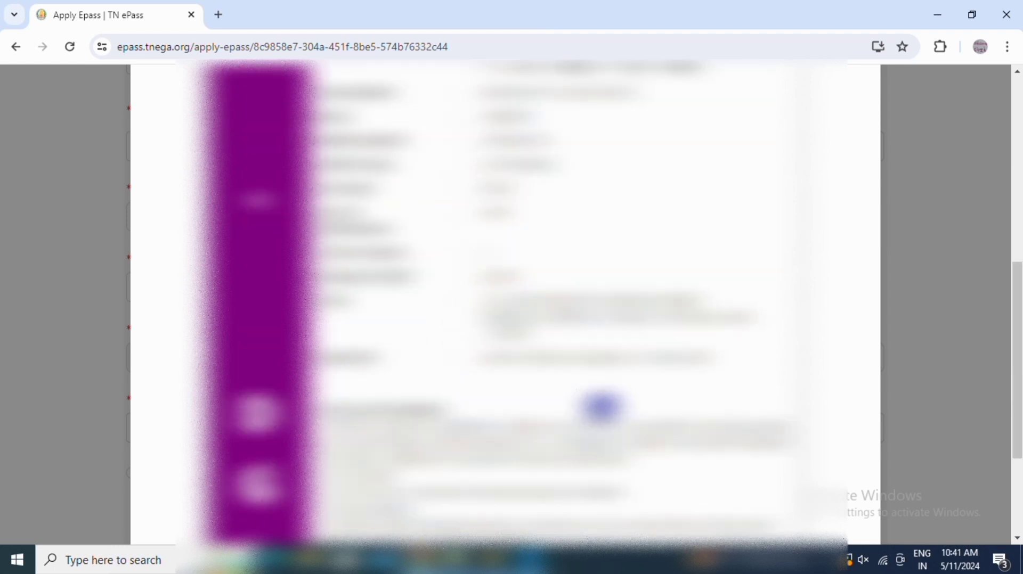
{"action": "scroll", "coordinate": [500, 288], "scroll_direction": "down", "scroll_amount": 4}
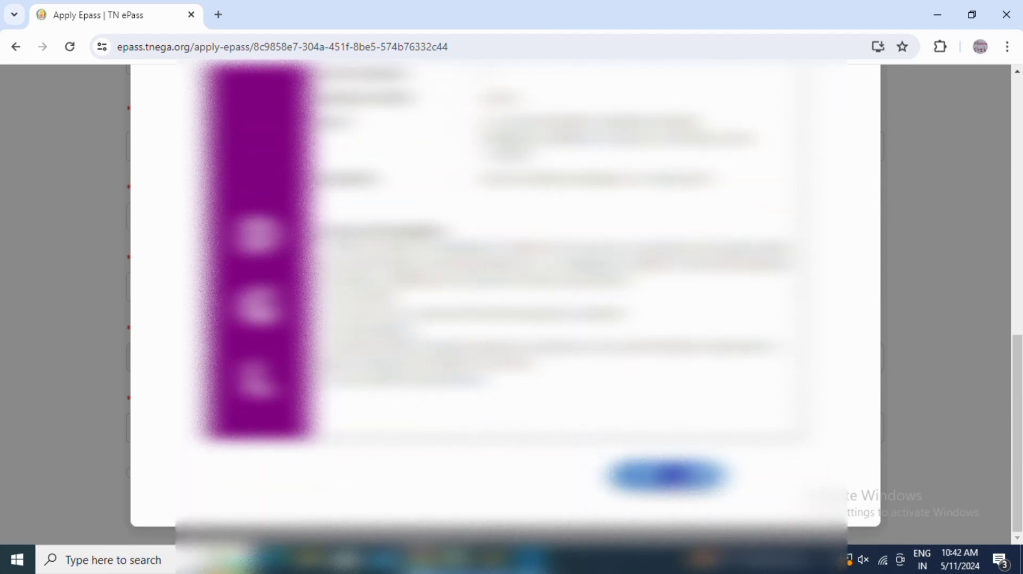
{"action": "left_click", "coordinate": [672, 476]}
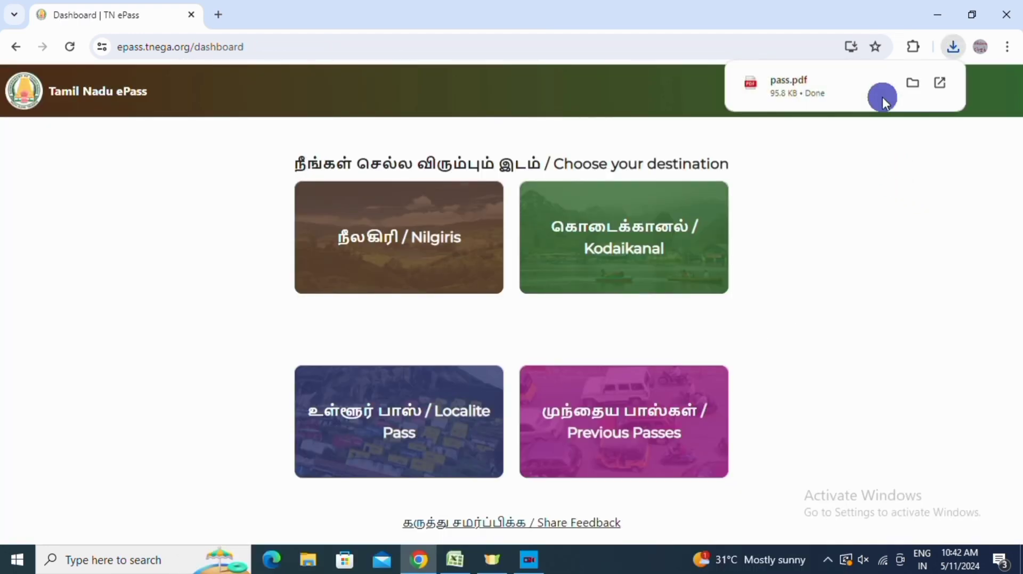
Open the downloaded pass.pdf from the Downloads folder and check its details and conditions from start to end.
{"action": "left_click", "coordinate": [914, 84]}
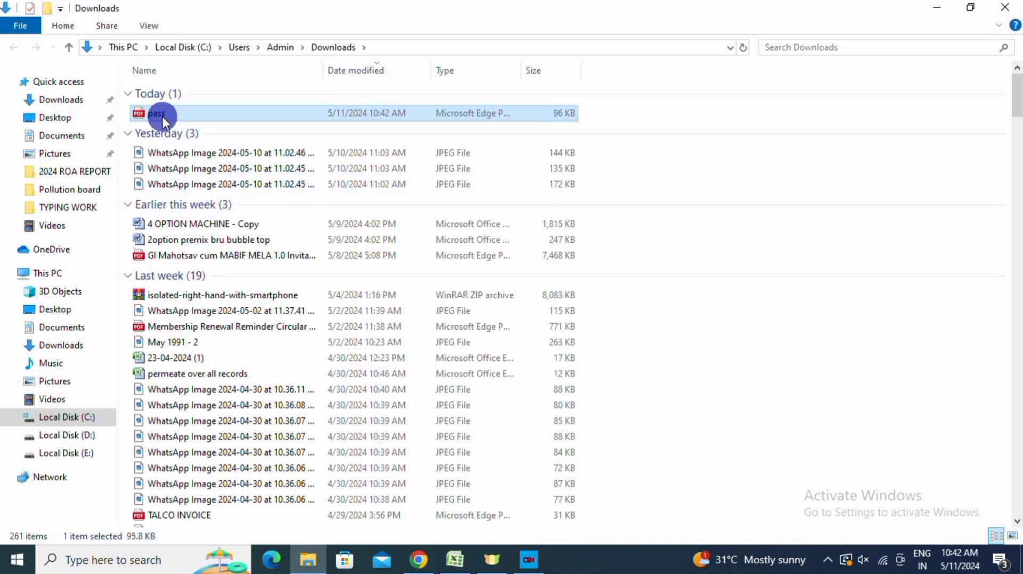
{"action": "double_click", "coordinate": [162, 116]}
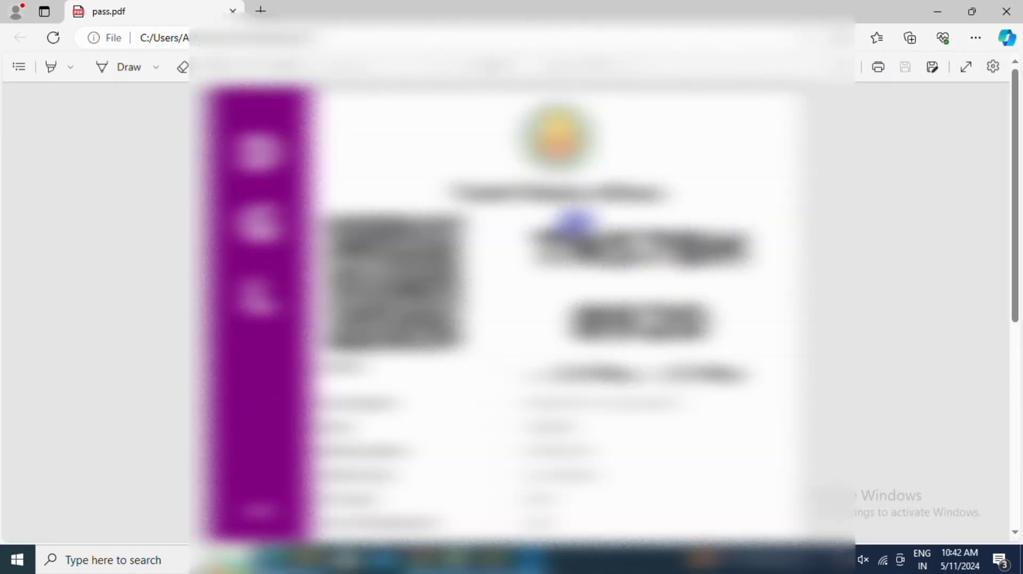
{"action": "scroll", "coordinate": [661, 250], "scroll_direction": "down", "scroll_amount": 4}
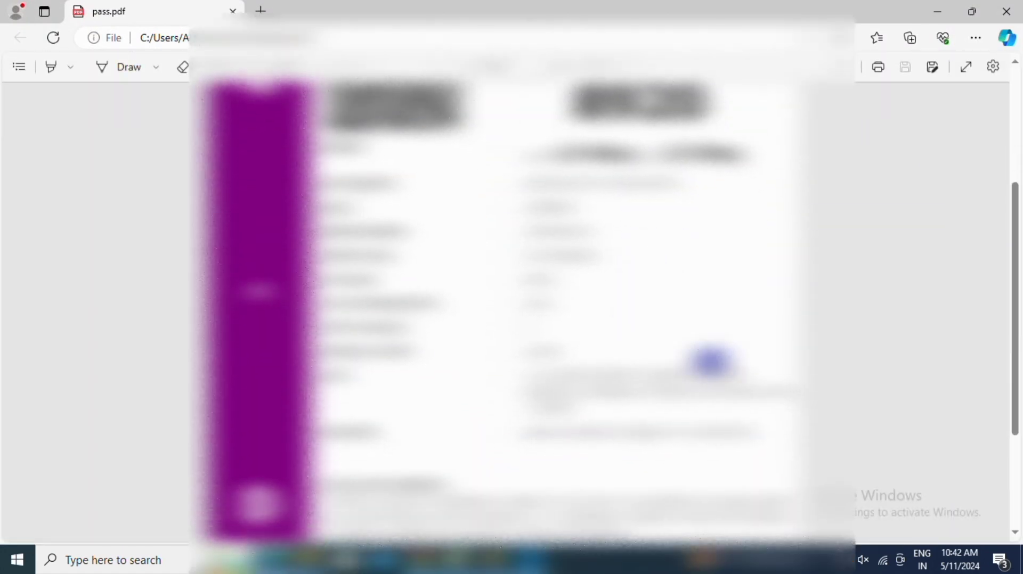
{"action": "scroll", "coordinate": [691, 421], "scroll_direction": "down", "scroll_amount": 3}
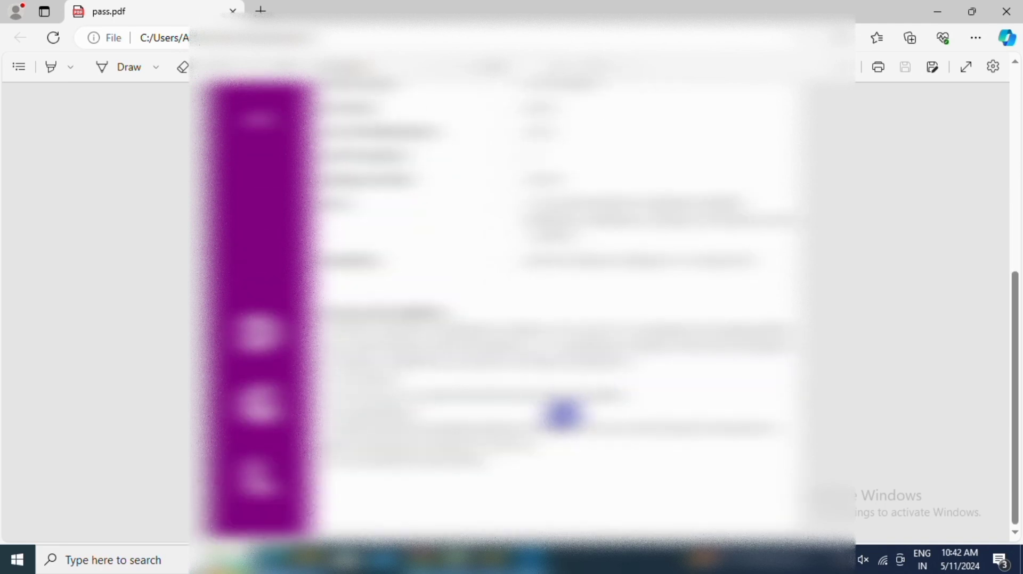
{"action": "scroll", "coordinate": [327, 442], "scroll_direction": "up", "scroll_amount": 7}
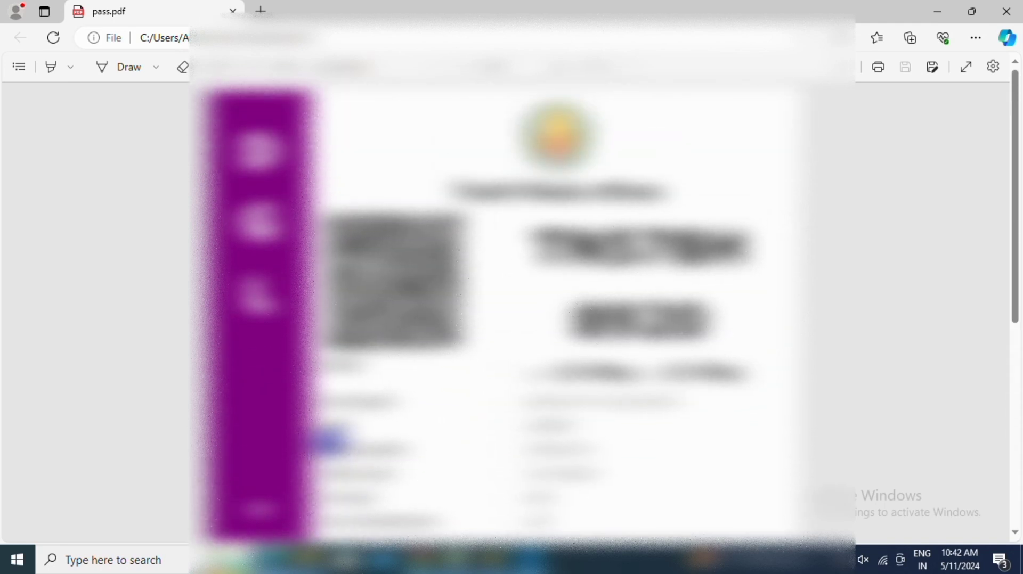